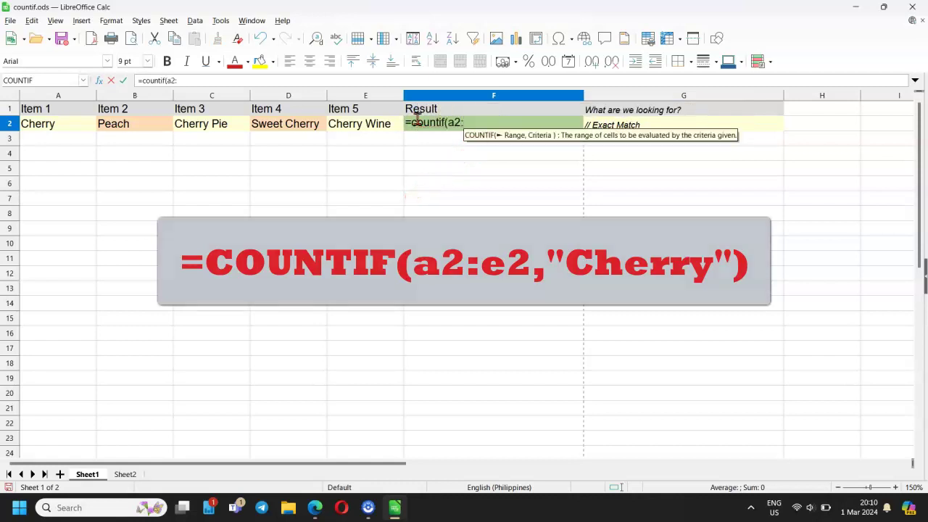
# Complete the COUNTIF formula in F2 as =countif(a2:e2,"Cherry") to count exact matches of Cherry.
pyautogui.write('e2')
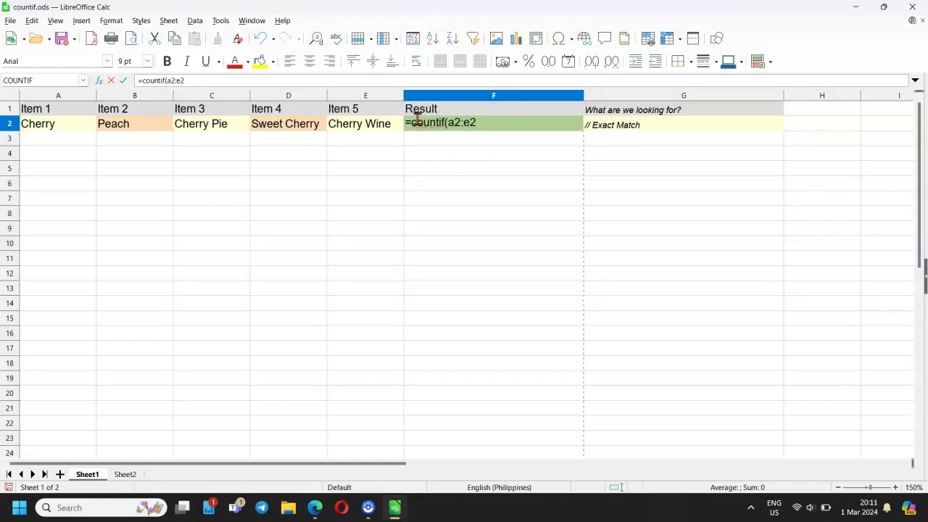
pyautogui.write(',"Cherry"')
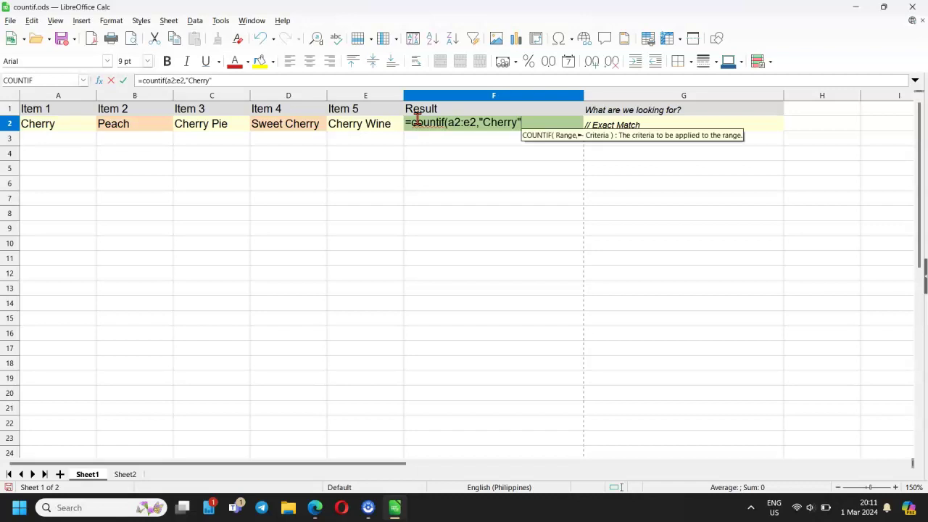
pyautogui.write(')')
pyautogui.press('Return')
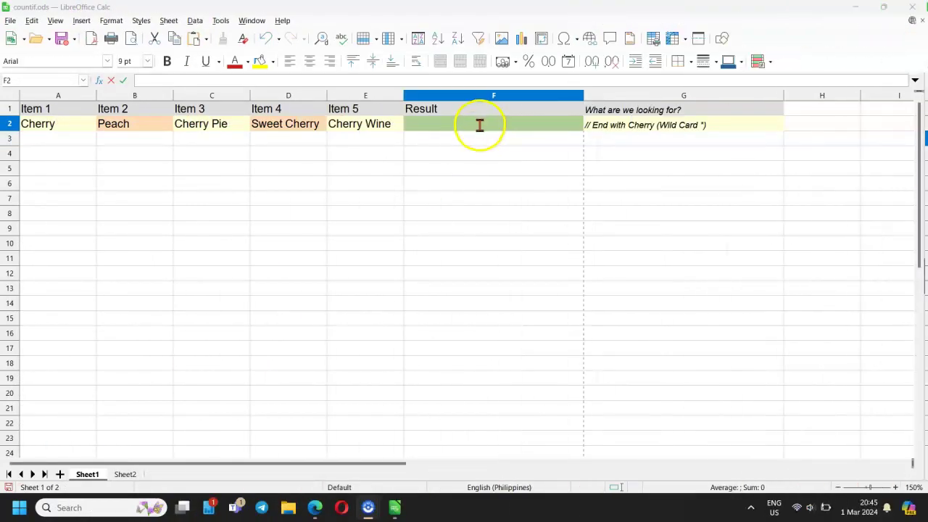
# Enter =countif(a2:e2,"*Cherry") in F2 to count the items ending with Cherry.
pyautogui.doubleClick(477, 124)
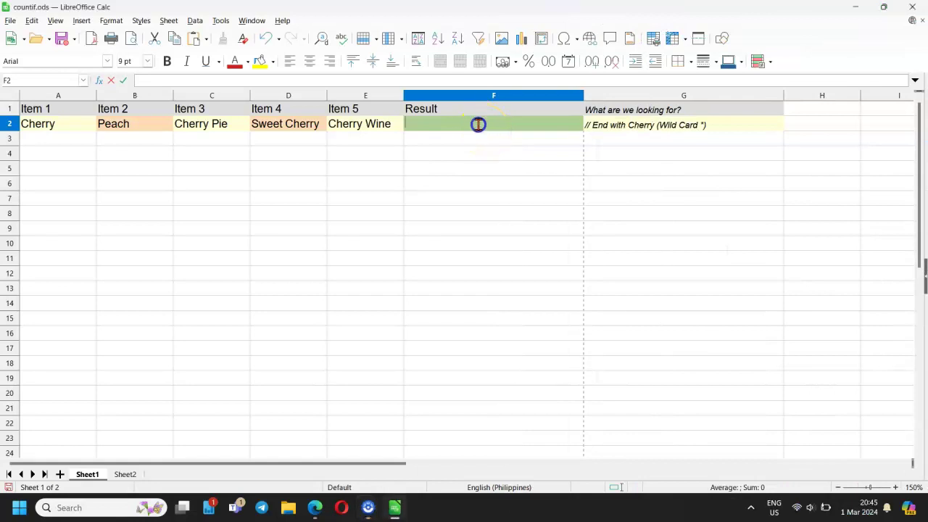
pyautogui.write('=c')
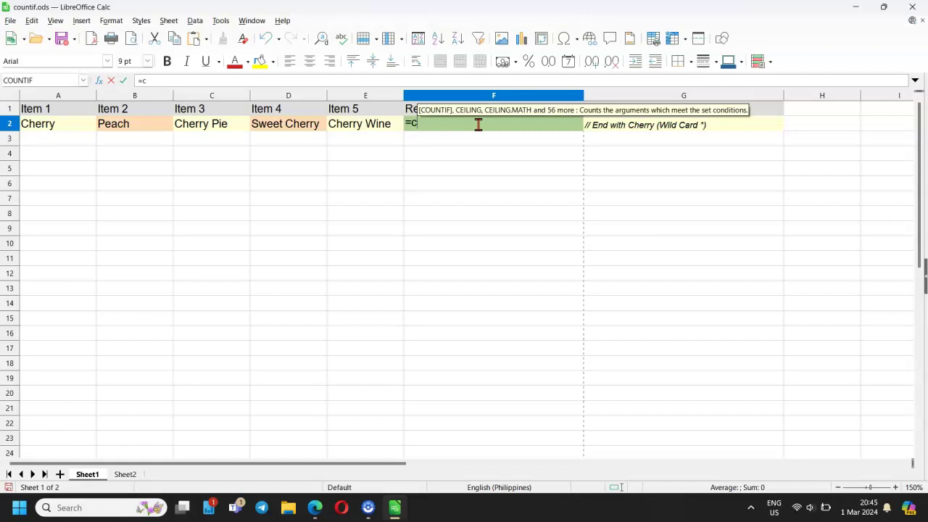
pyautogui.write('ounti')
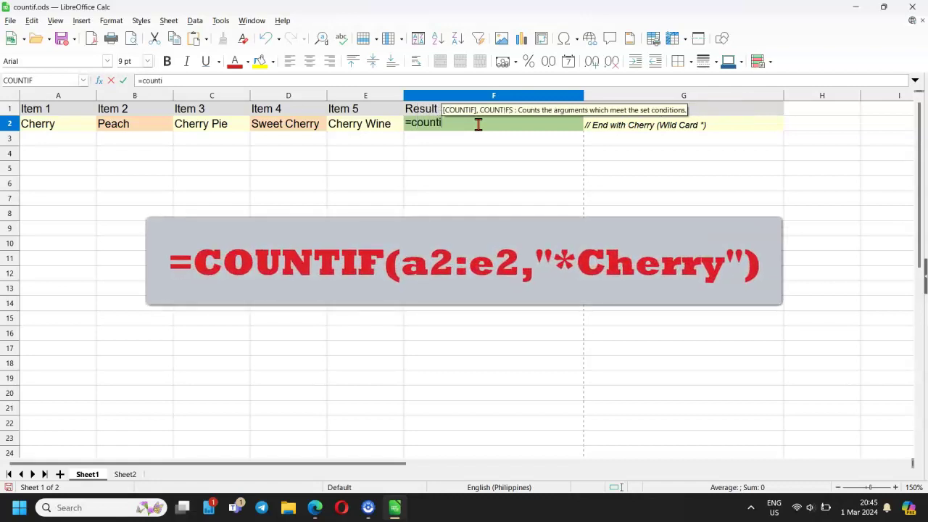
pyautogui.write('f')
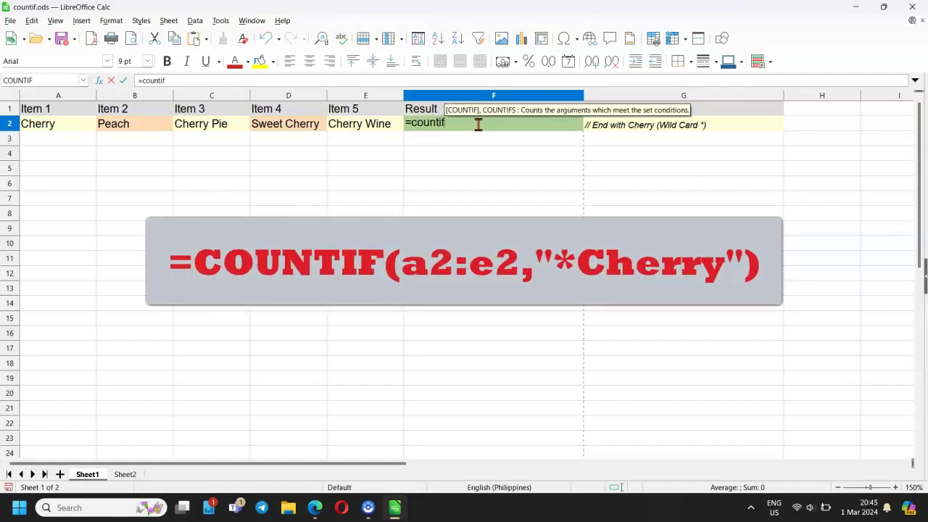
pyautogui.write('(')
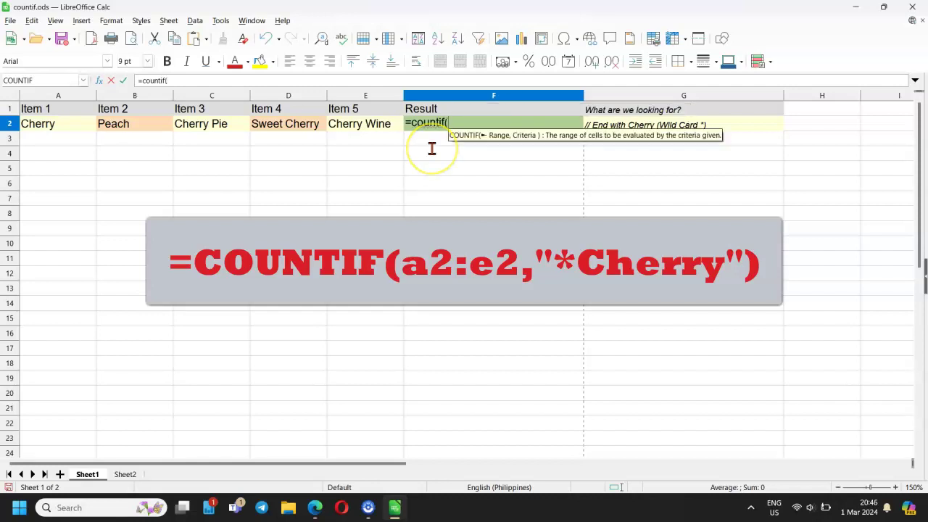
pyautogui.write('a2:e2,"*Cherry")')
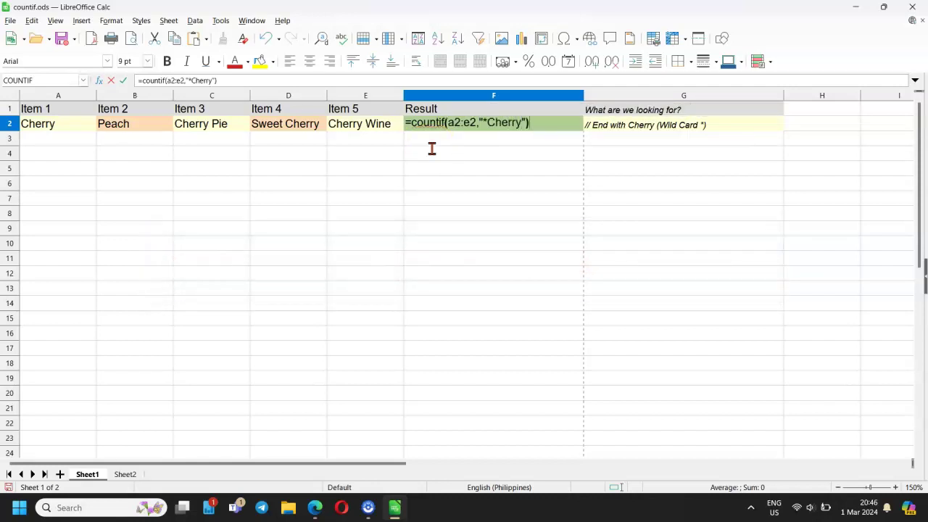
pyautogui.press('Return')
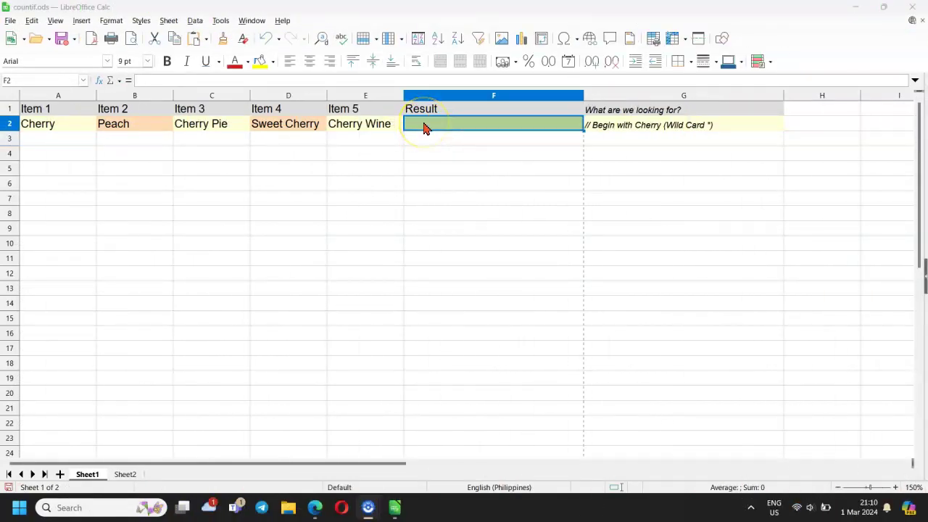
# Enter =countif(a2:e2,"Cherry*") in F2 to count the items beginning with Cherry.
pyautogui.click(424, 127)
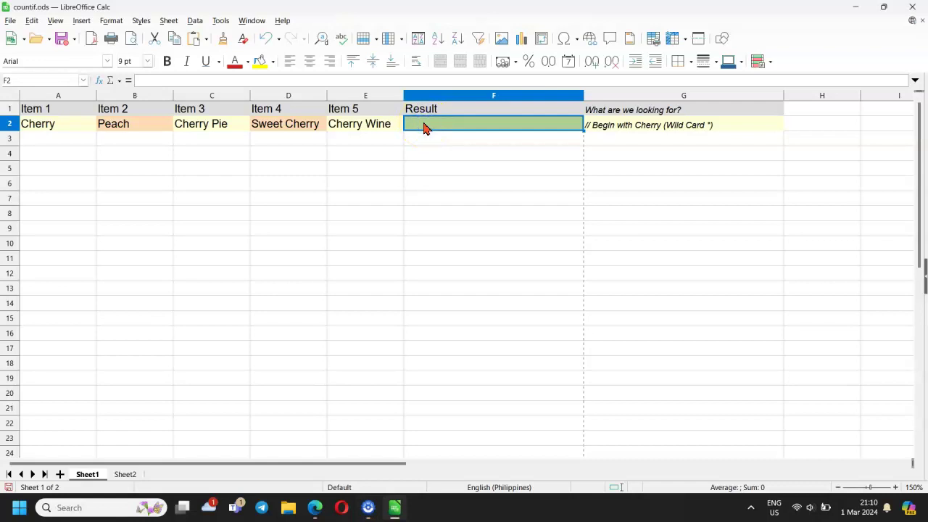
pyautogui.write('=c')
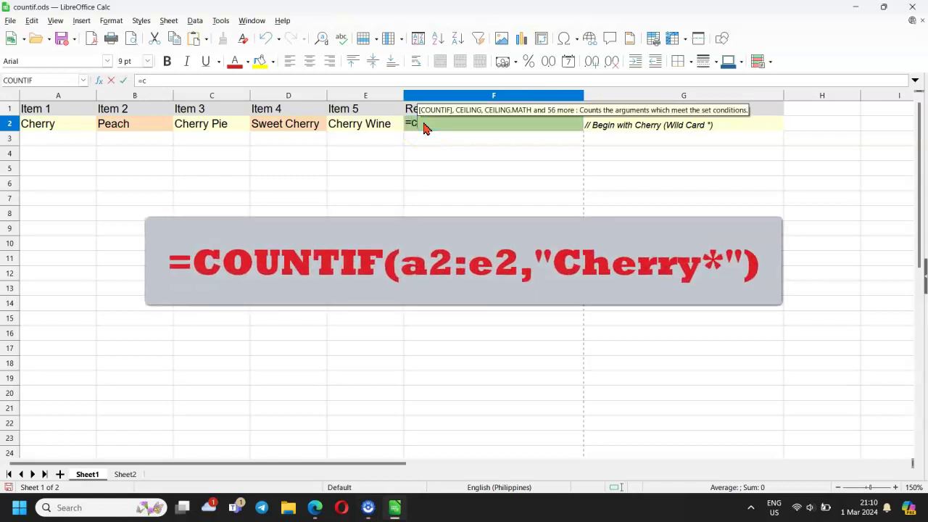
pyautogui.write('ount')
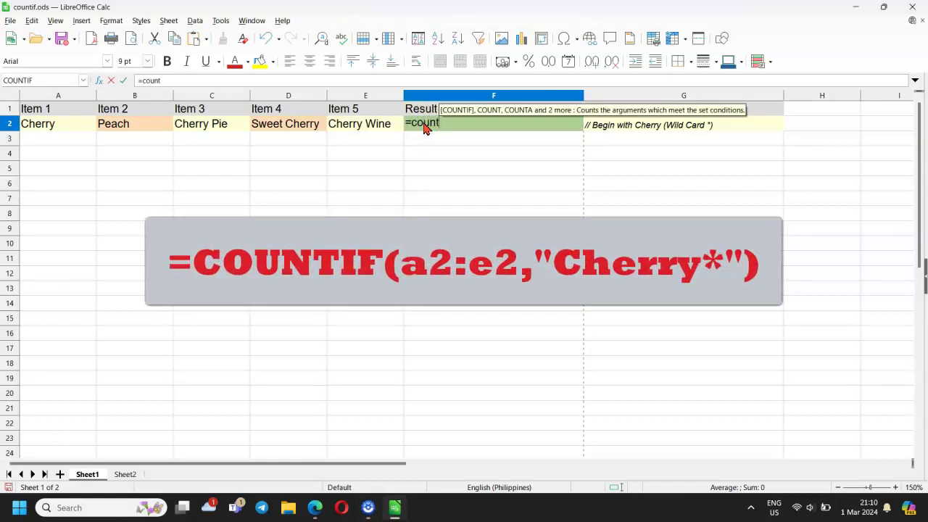
pyautogui.write('if')
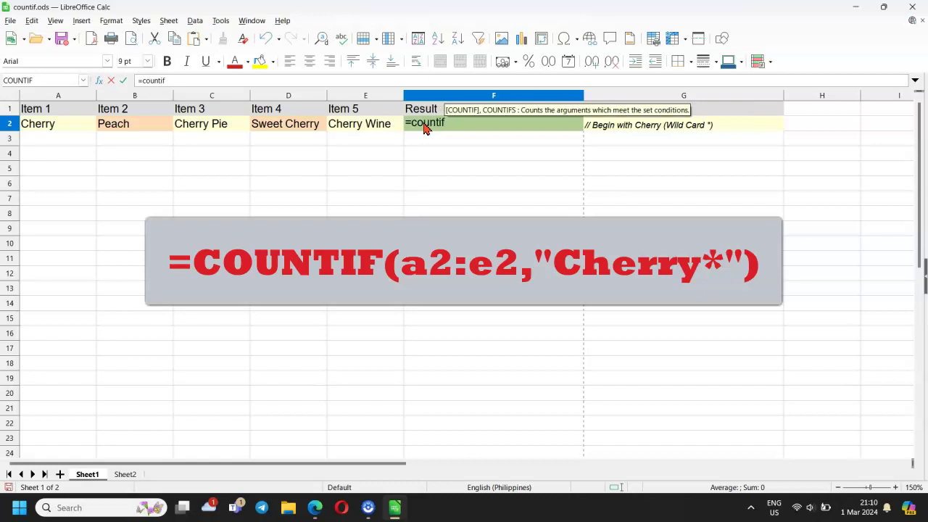
pyautogui.write('(a2')
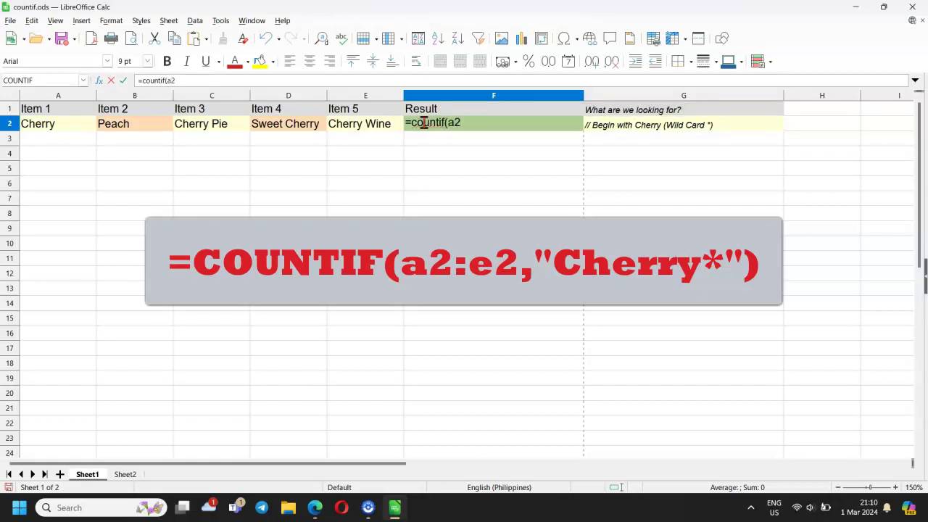
pyautogui.write(':e2,"Cherry*')
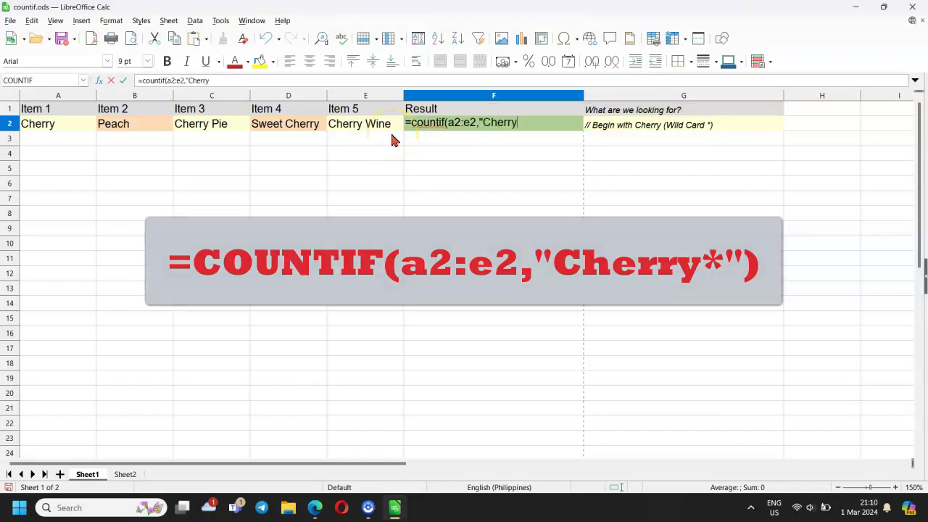
pyautogui.write('")')
pyautogui.press('Return')
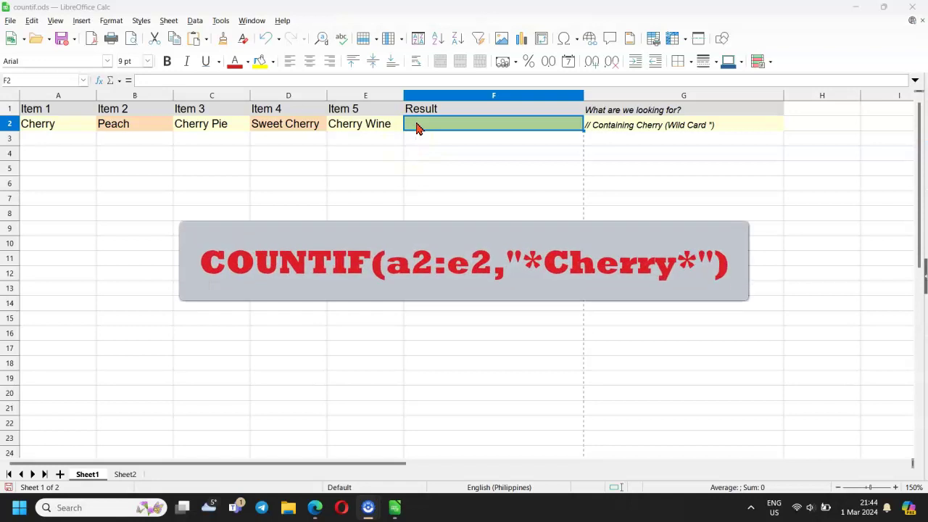
# Enter =countif(a2:e2,"*Cherry*") in F2 to count the items containing Cherry.
pyautogui.click(417, 125)
pyautogui.write('=')
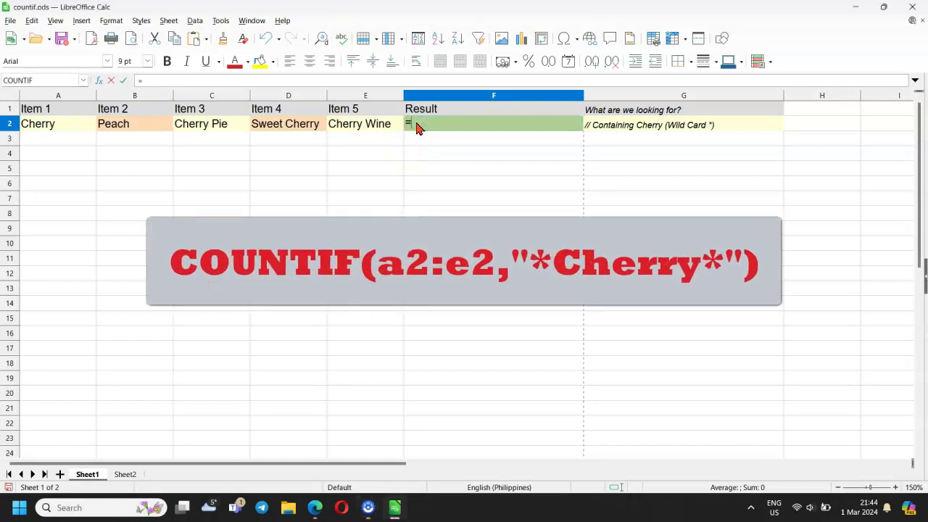
pyautogui.write('cou')
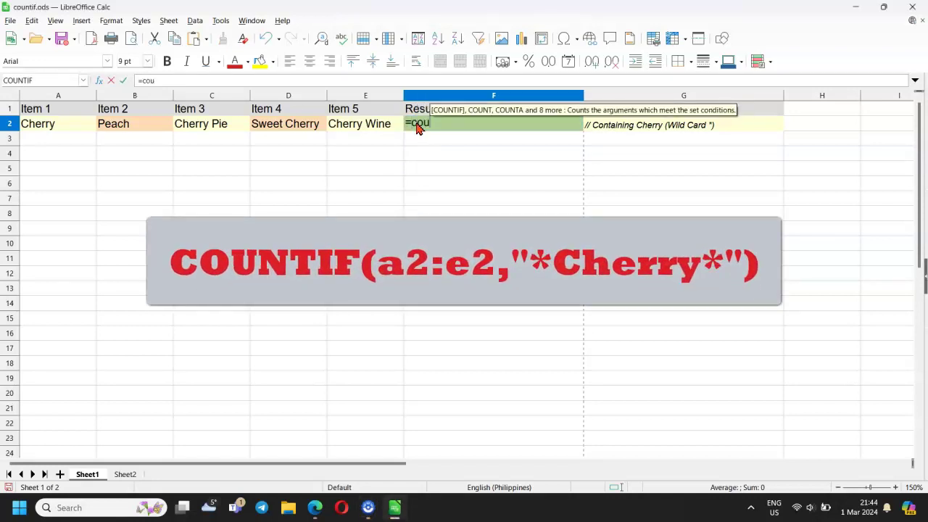
pyautogui.write('ntif')
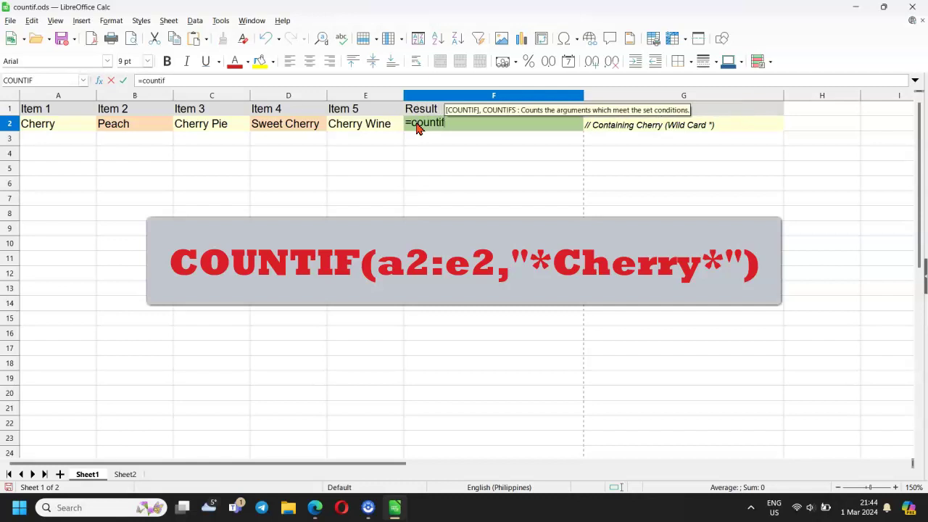
pyautogui.write('(a2:e2,"*Cherry*")')
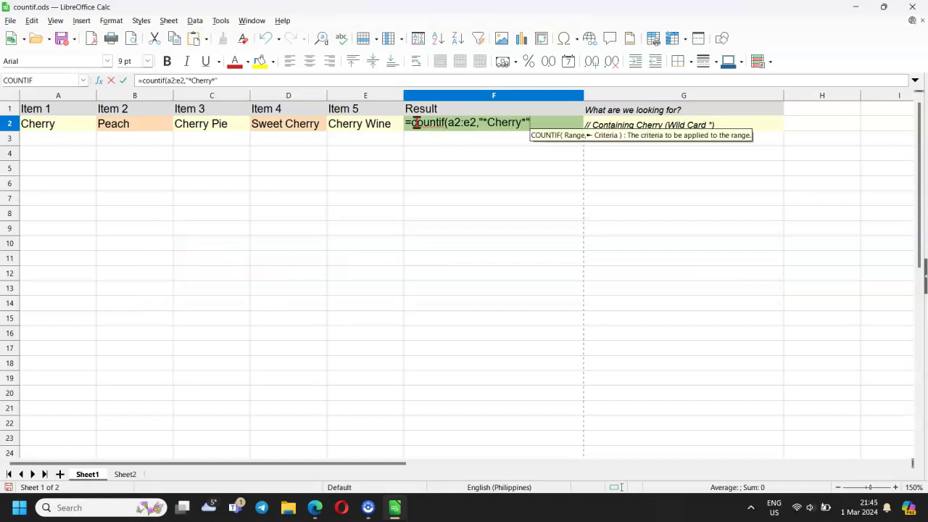
pyautogui.press('Return')
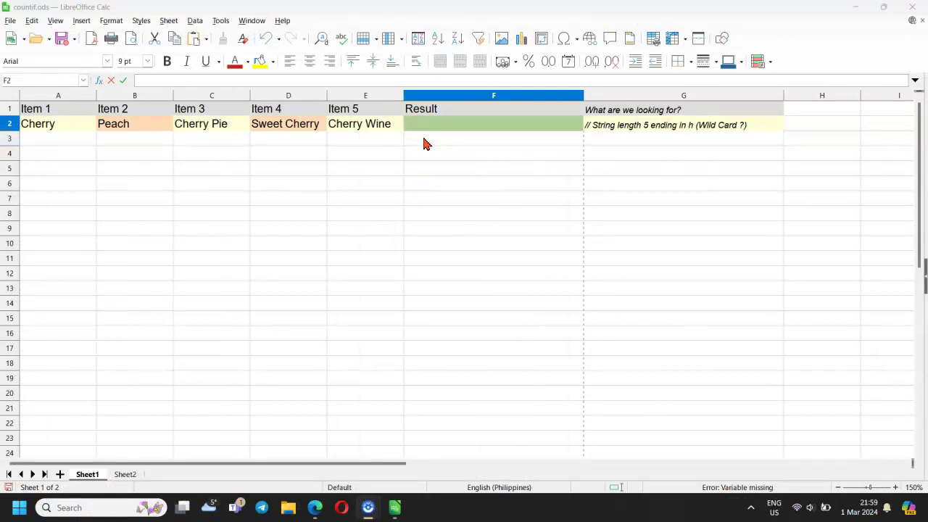
# Enter =countif(a2:e2,"????h") in F2 to count the five-character items ending in h.
pyautogui.click(429, 125)
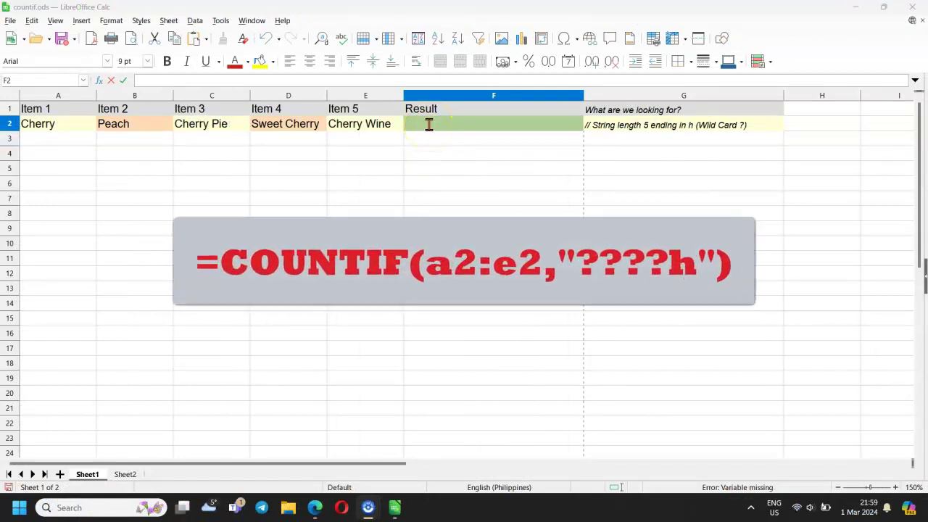
pyautogui.click(429, 125)
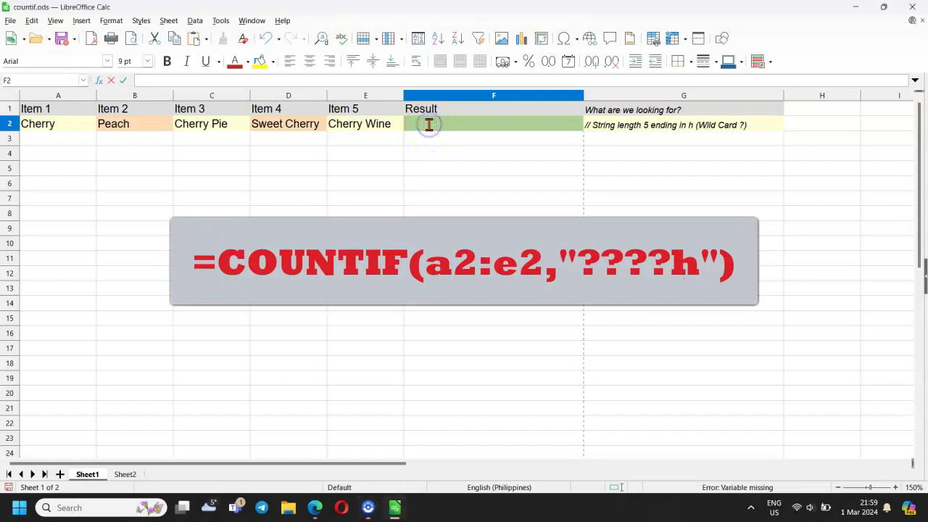
pyautogui.write('=countif(a2:e2,')
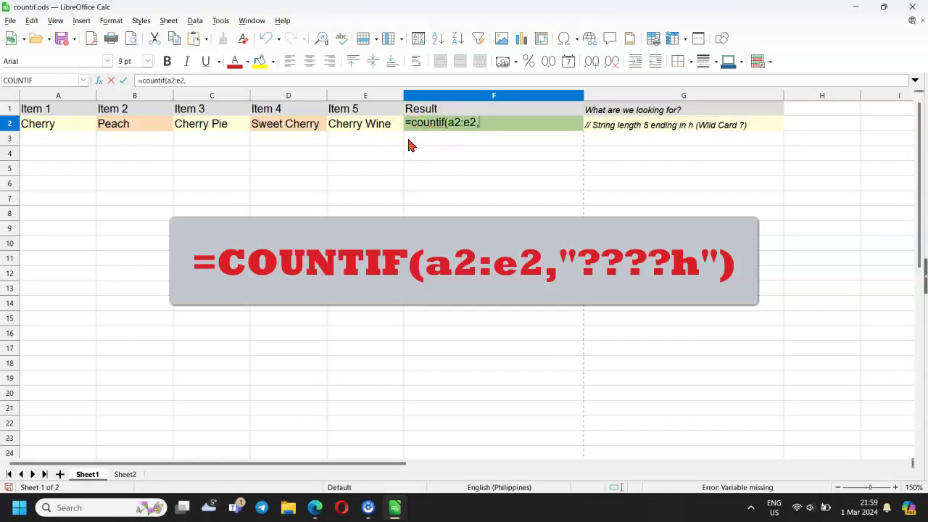
pyautogui.write('"????h")')
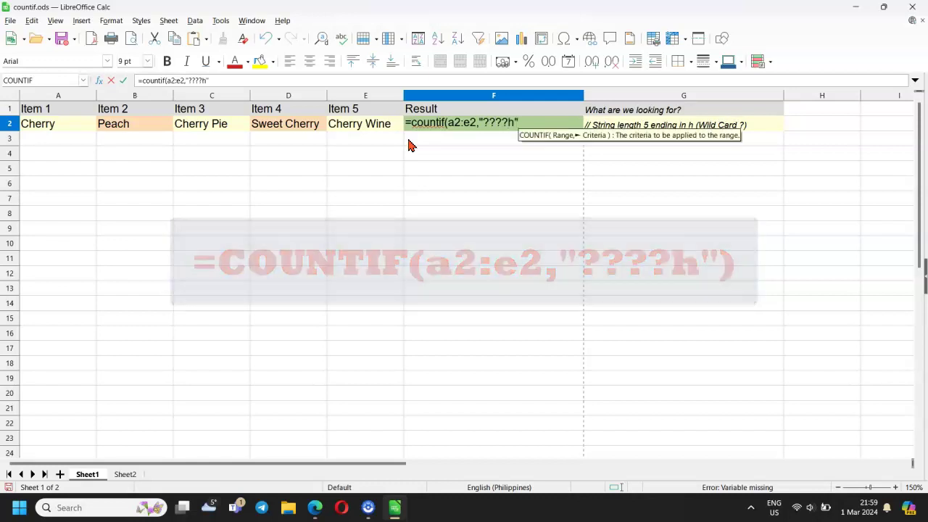
pyautogui.press('Return')
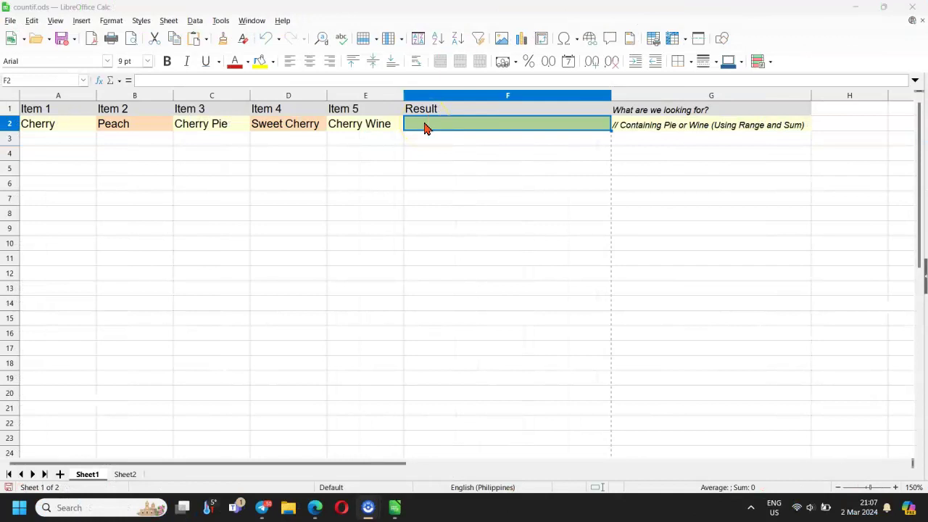
# Enter =sum(countif(a2:e2,{"*pie*","*wine*"})) in F2 to count the items containing pie or wine.
pyautogui.write('=')
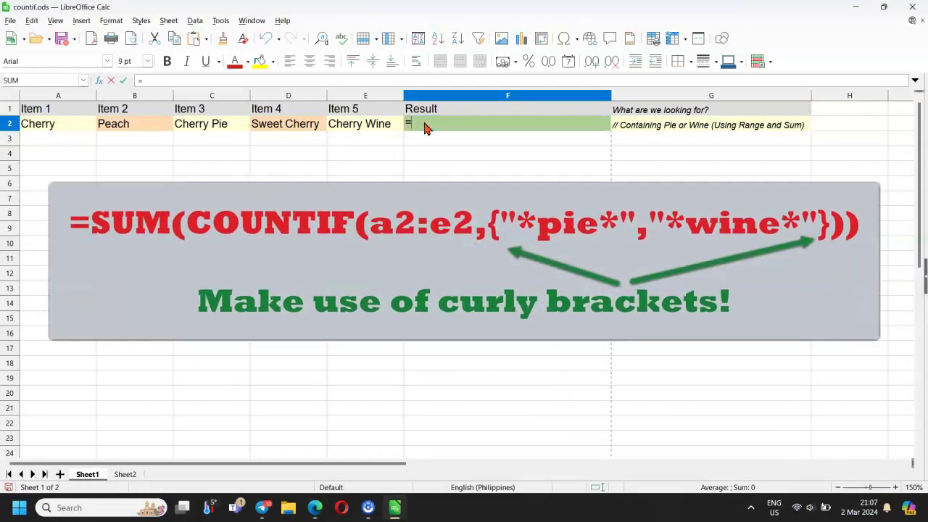
pyautogui.write('su')
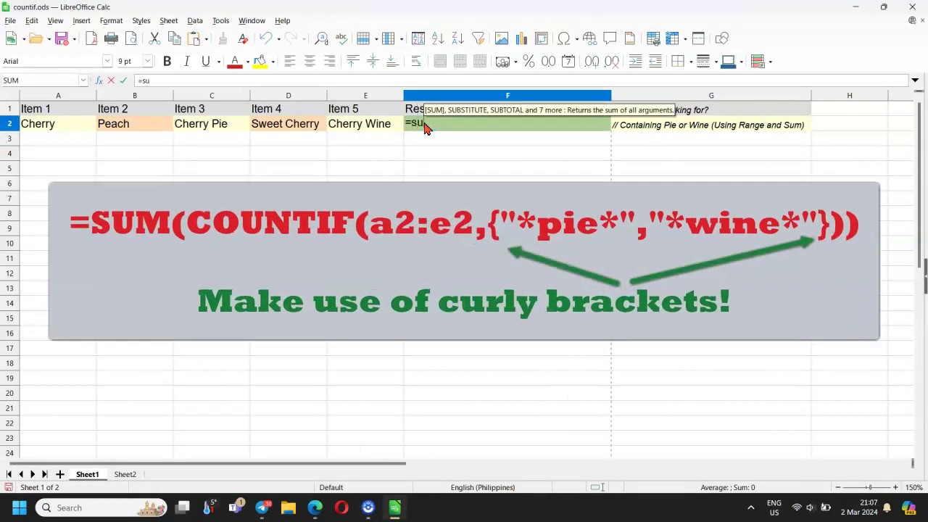
pyautogui.write('m(')
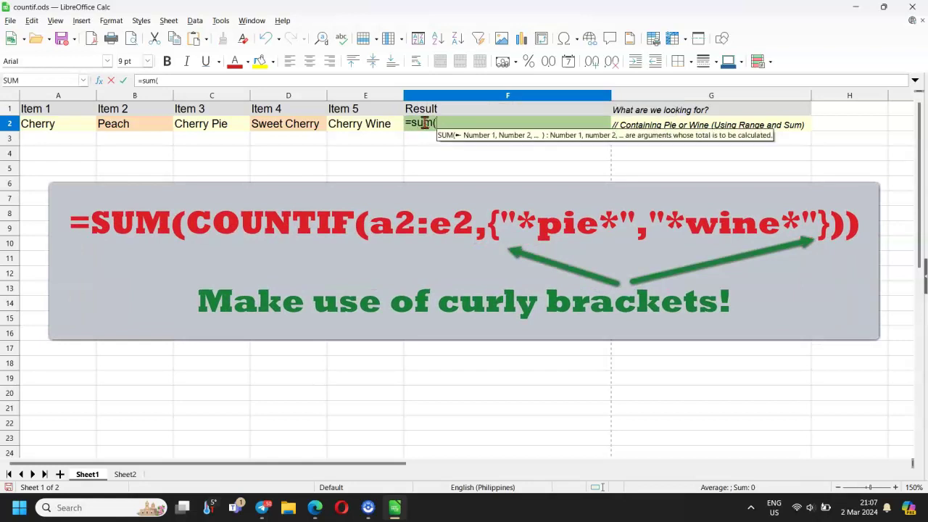
pyautogui.write('co')
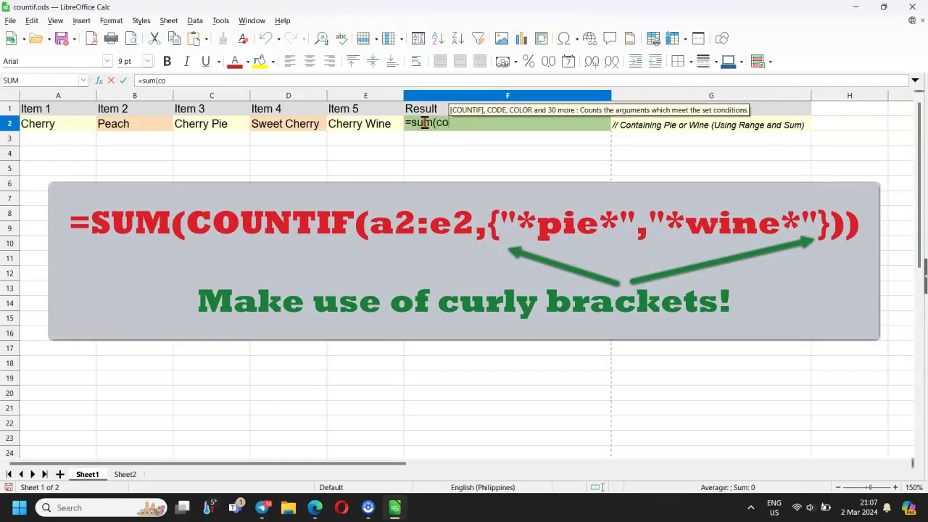
pyautogui.write('untif')
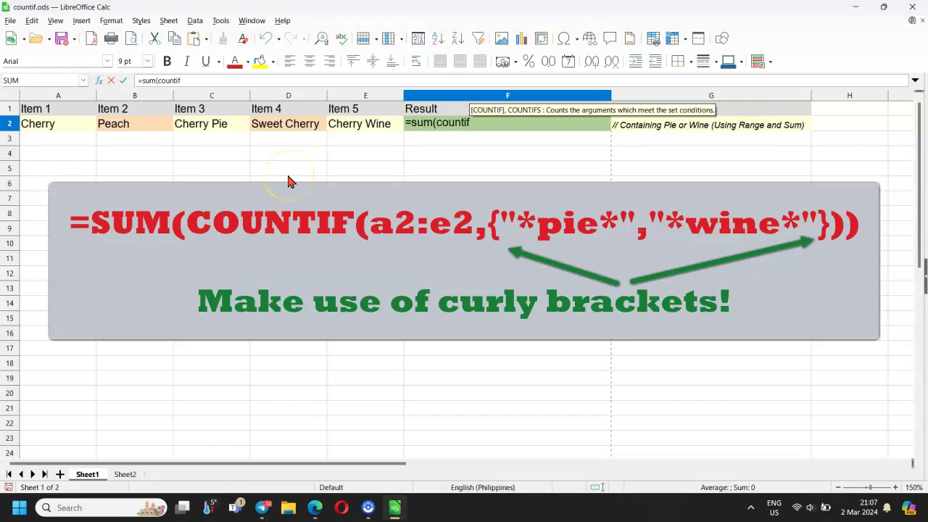
pyautogui.write('(a2:e2')
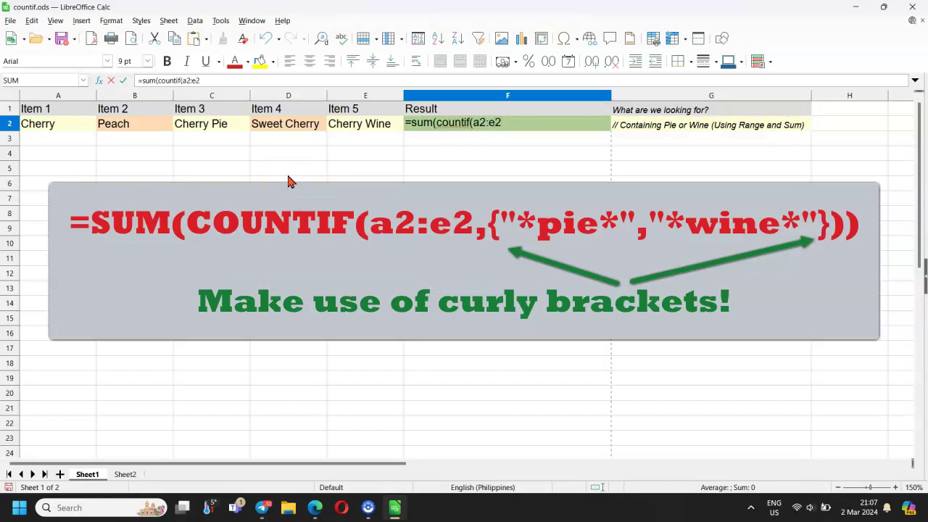
pyautogui.write(',{')
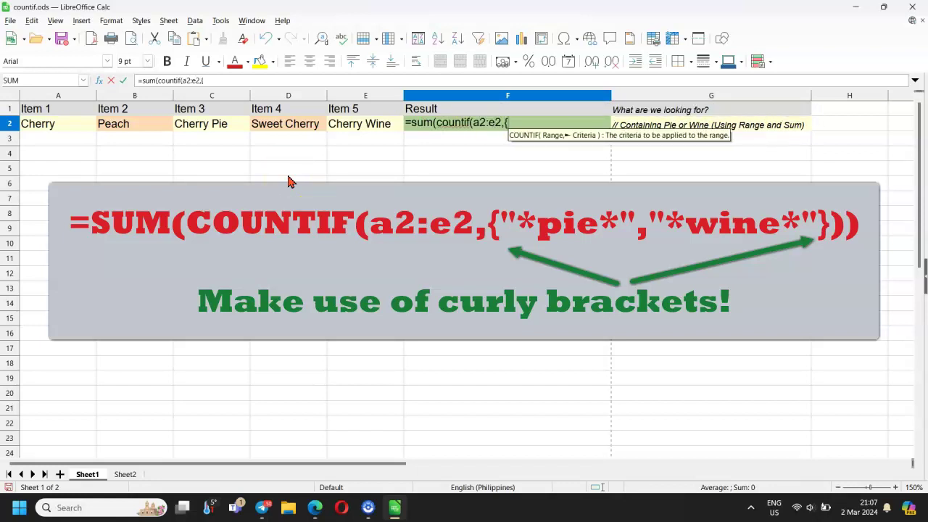
pyautogui.write('"*pie*')
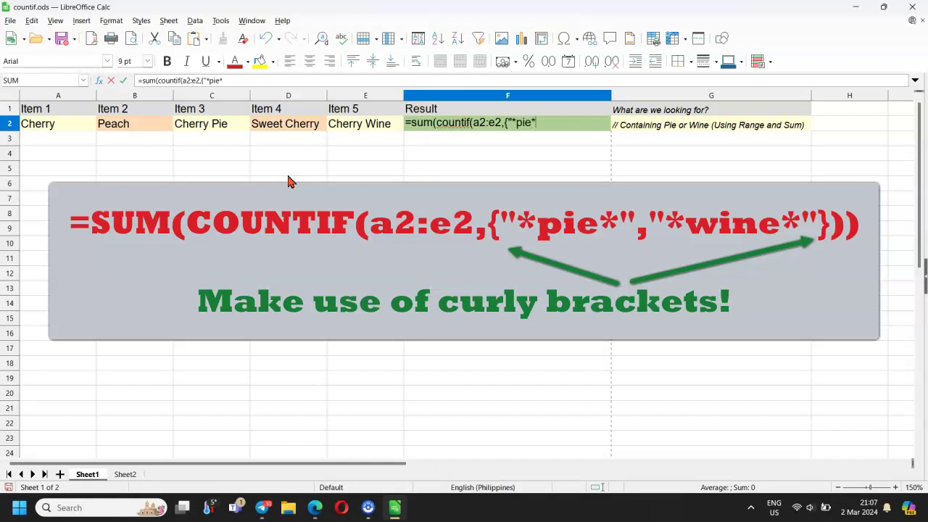
pyautogui.write('","*wine*"}')
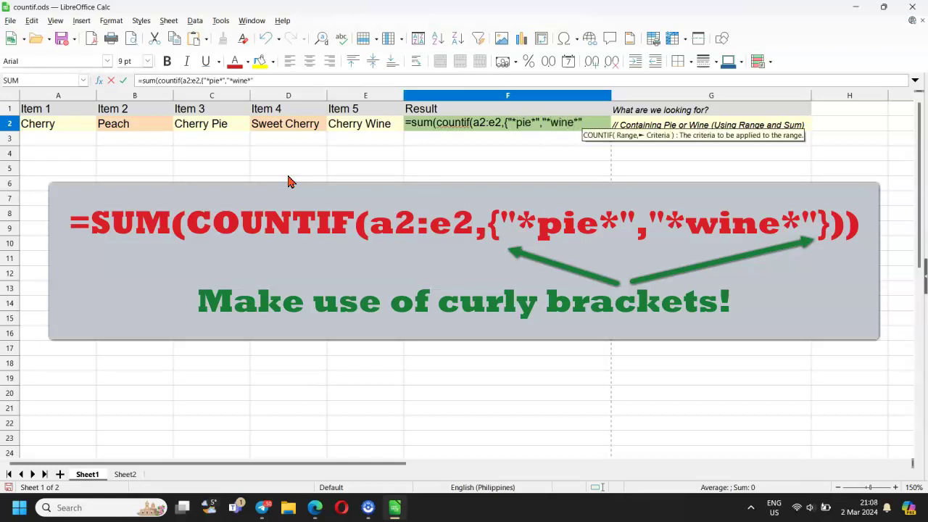
pyautogui.write('))')
pyautogui.press('Return')
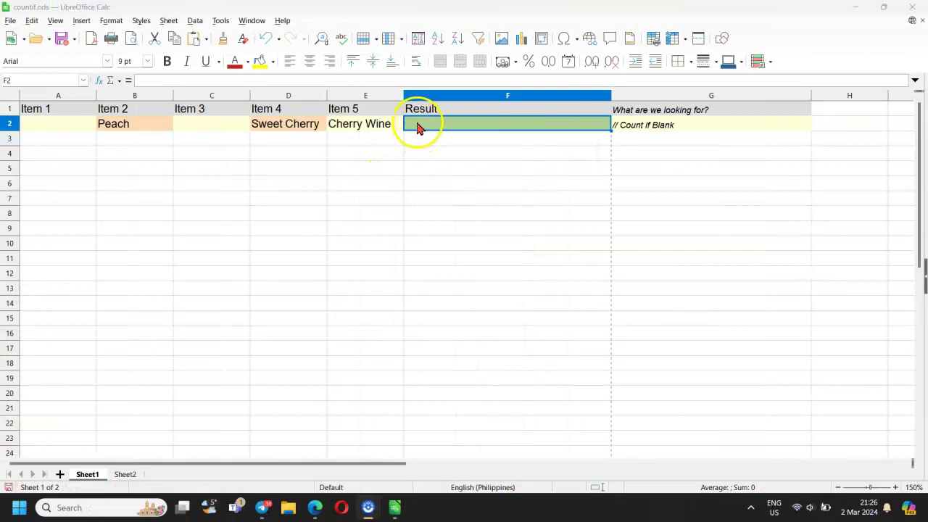
# Enter =countif(a2:e2,"") in F2 to count the blank item cells.
pyautogui.write('=')
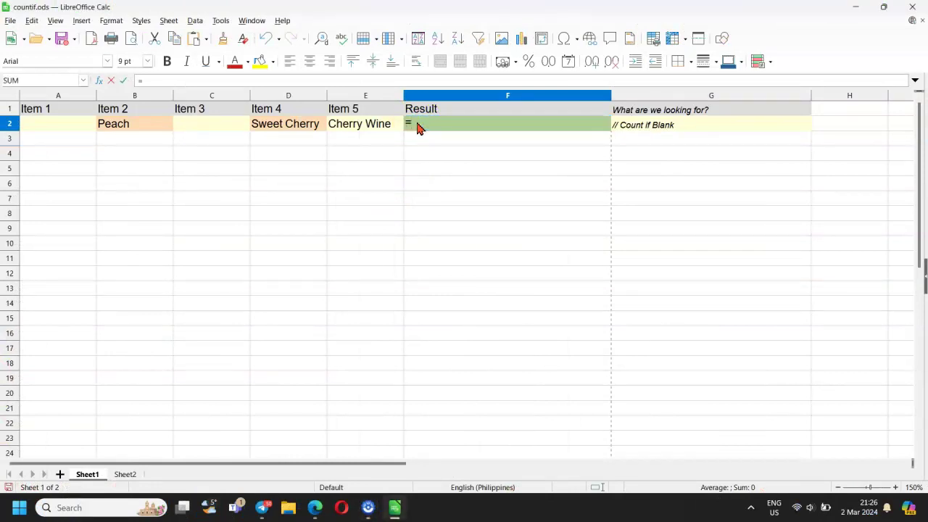
pyautogui.write('countif(a2:e2,')
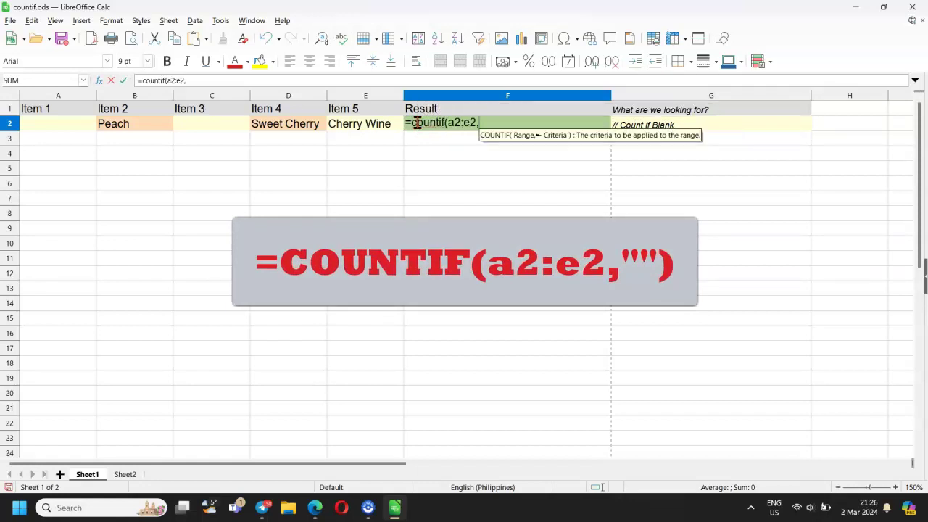
pyautogui.write('"")')
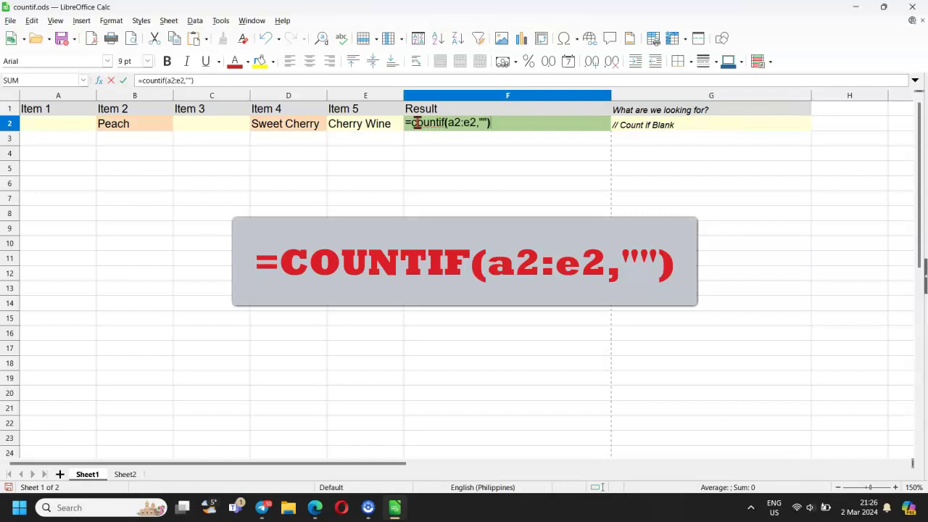
pyautogui.press('Return')
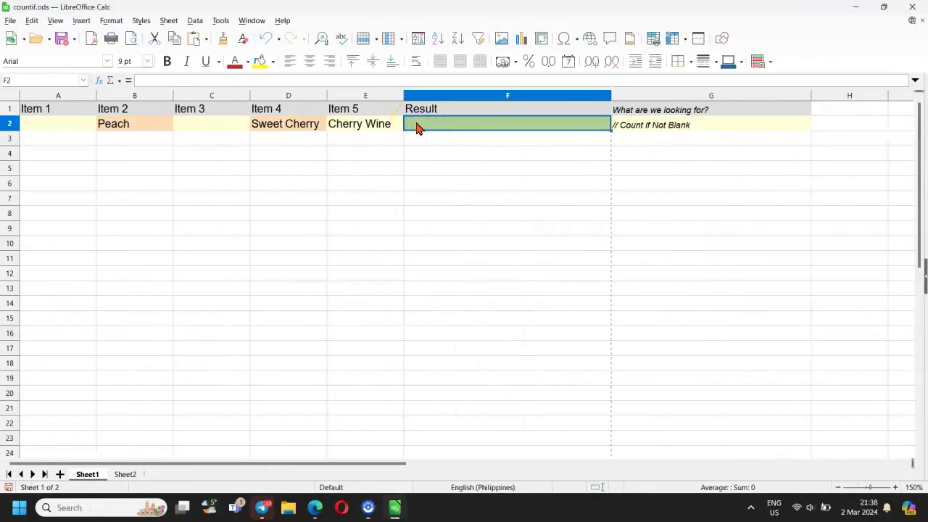
# Enter =COUNTIF(a2:e2,"<>") in F2 to count the item cells that are not blank.
pyautogui.write('=C')
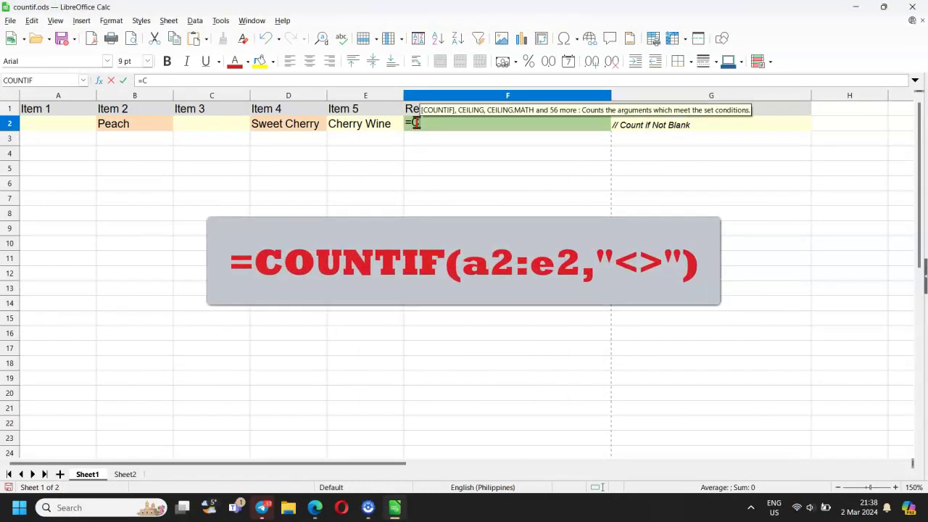
pyautogui.write('OUNTIF')
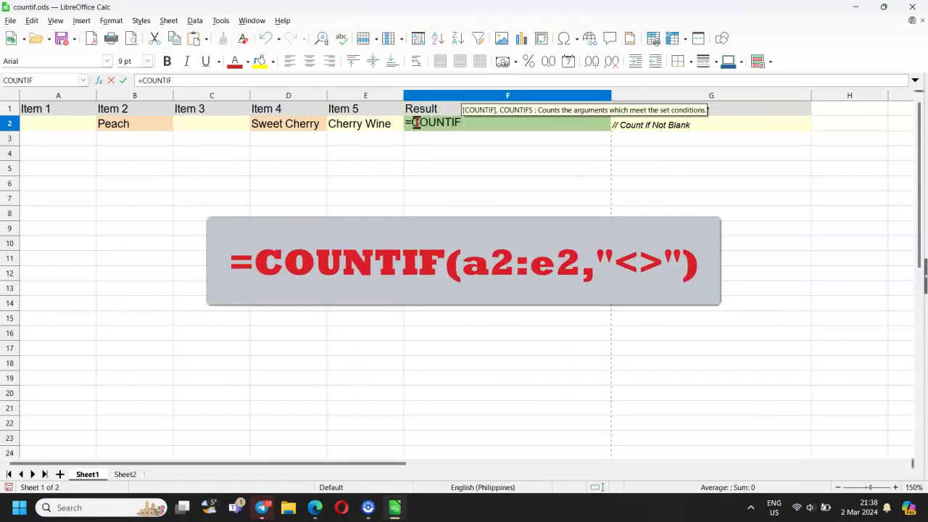
pyautogui.write('(a2:')
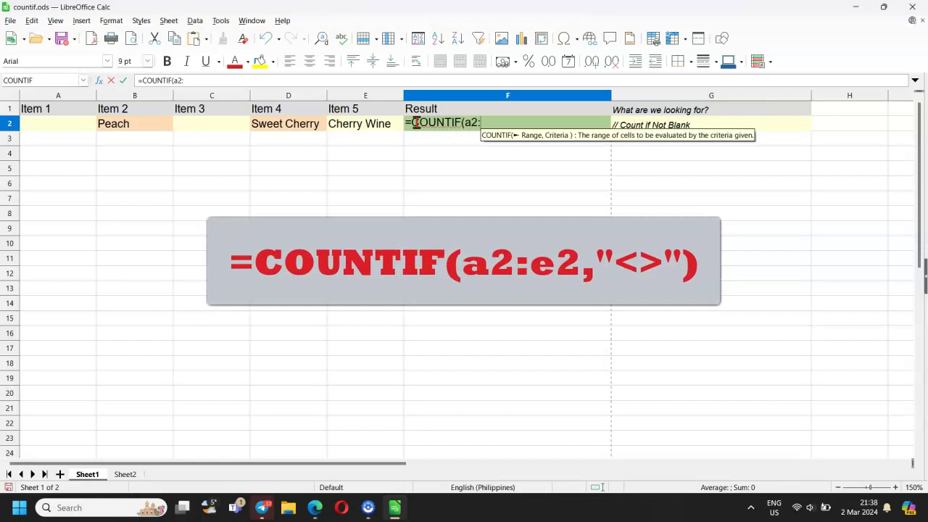
pyautogui.write('e2,"<>"')
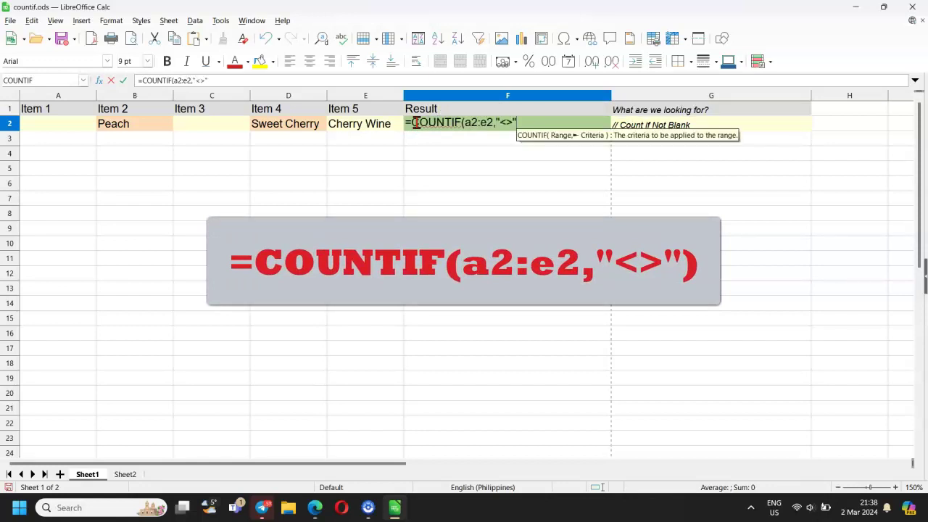
pyautogui.press('Return')
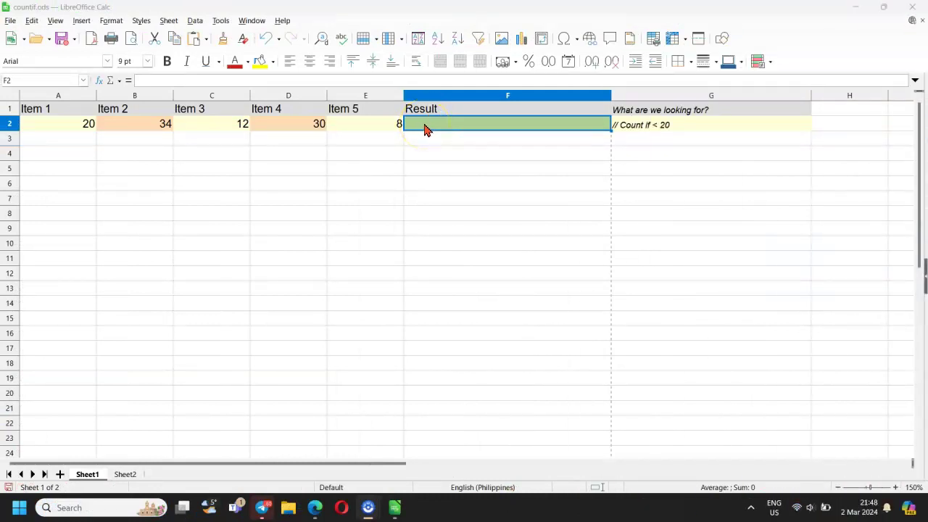
# Enter =countif(a2:e2,"<20") in F2 to count the item values less than 20.
pyautogui.click(425, 129)
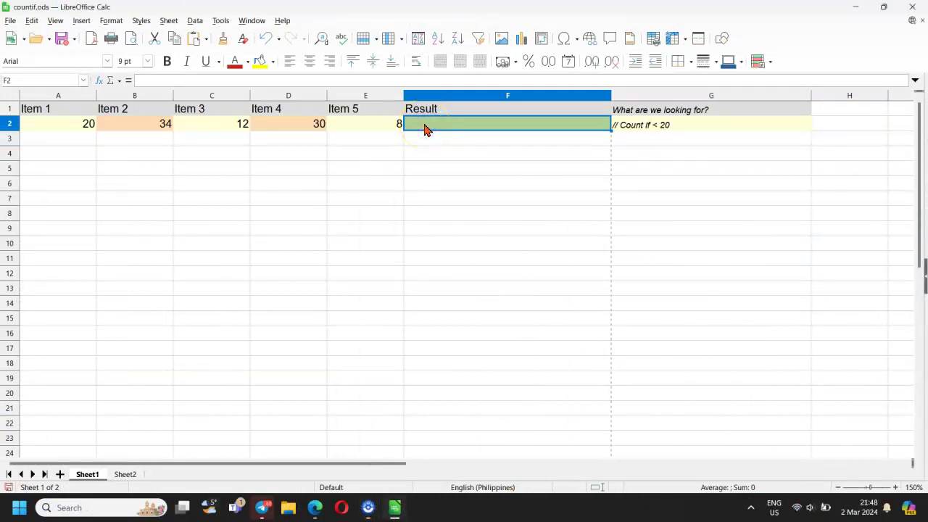
pyautogui.write('=')
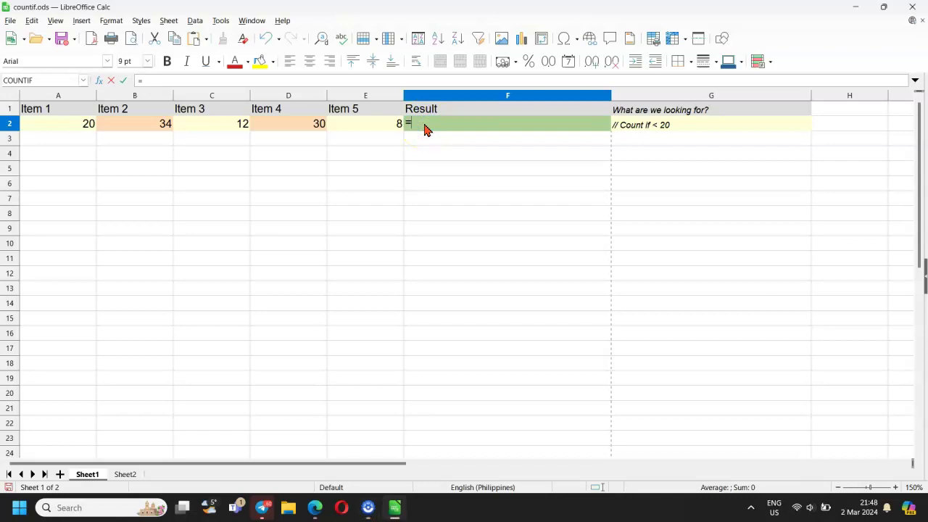
pyautogui.write('countif')
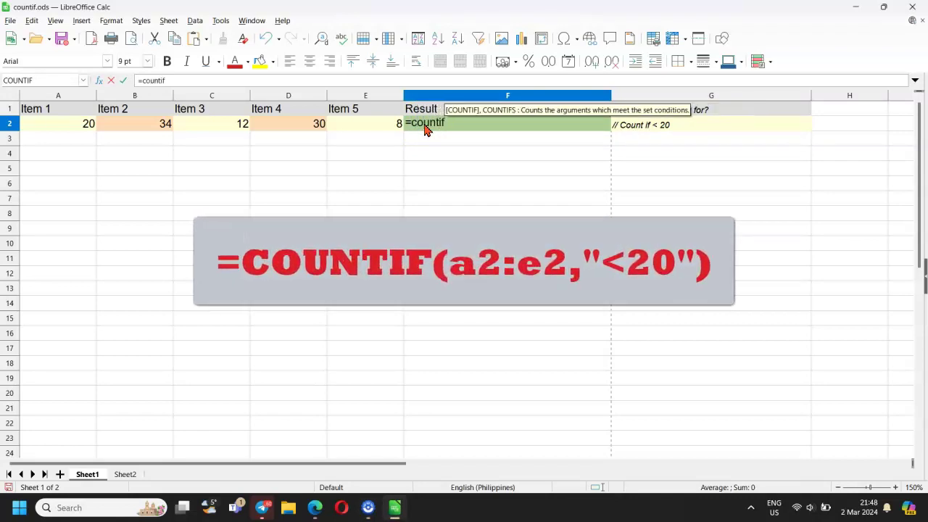
pyautogui.write('(')
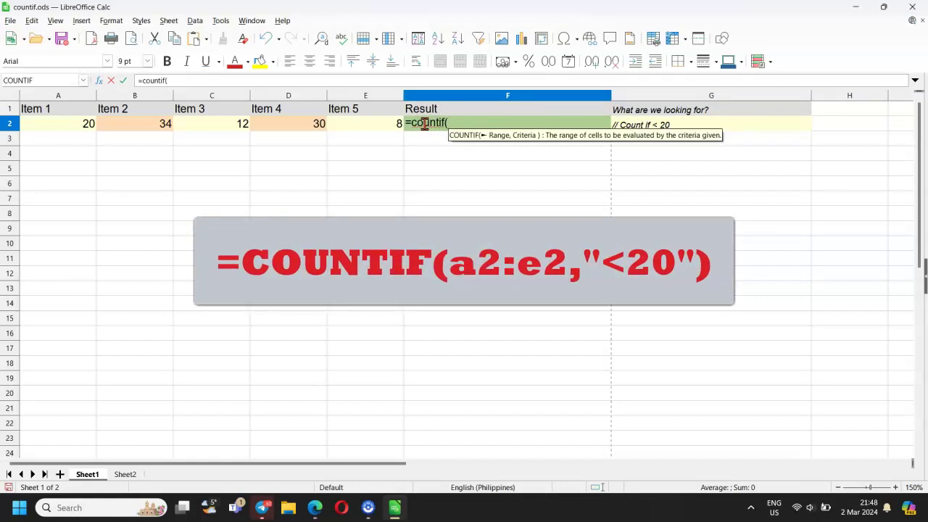
pyautogui.write('a2:')
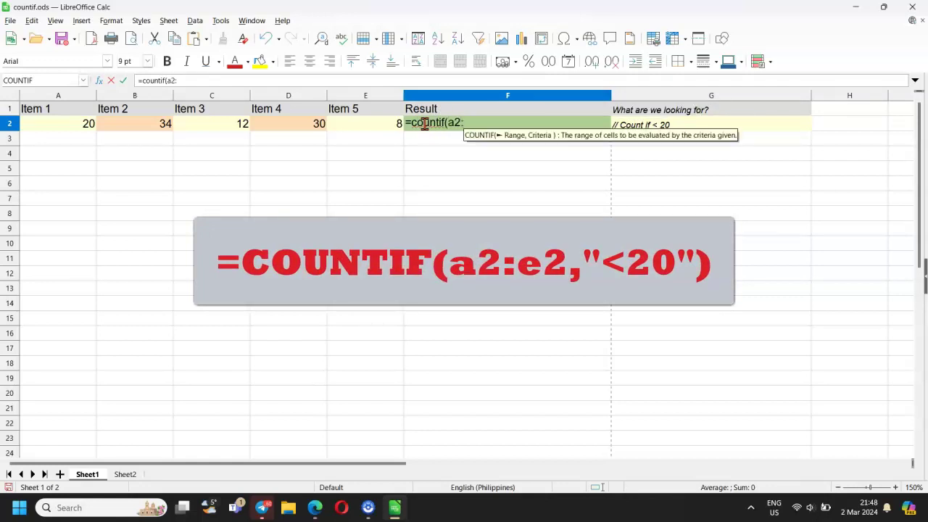
pyautogui.write('e2,')
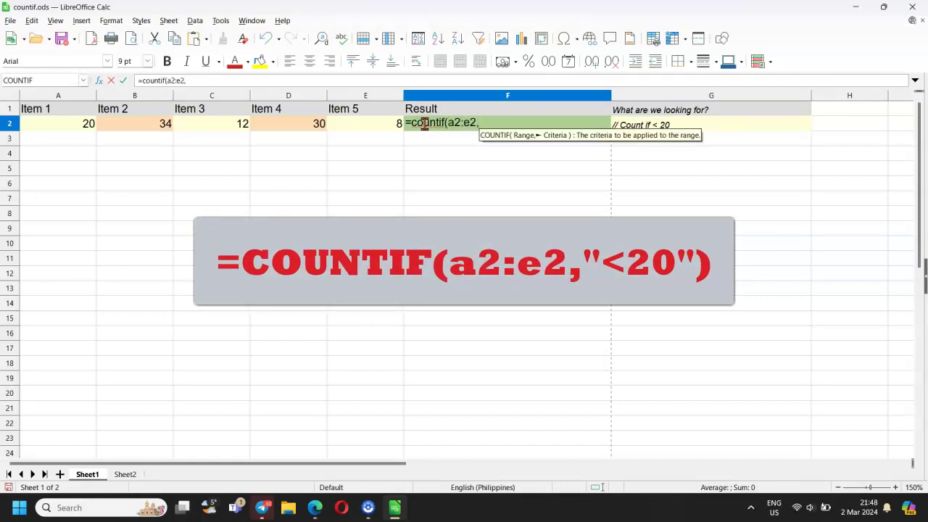
pyautogui.write('"<2')
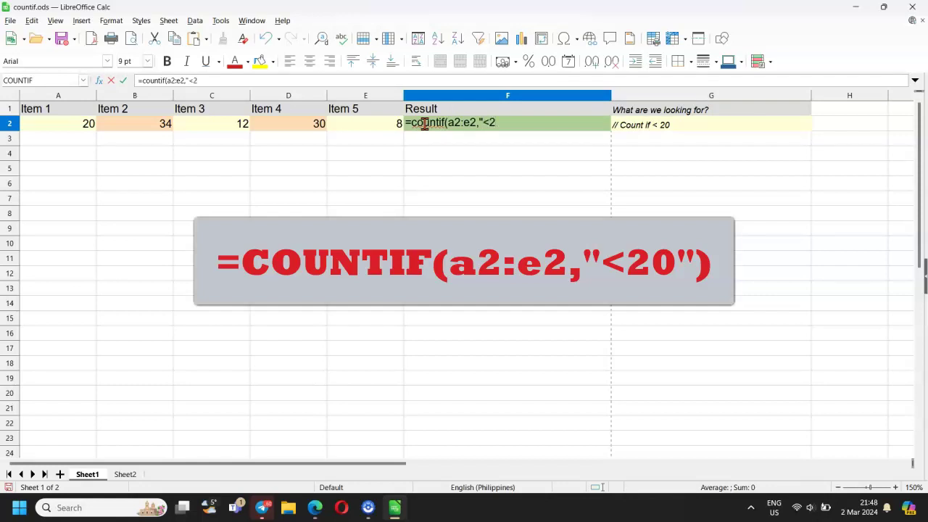
pyautogui.write('0")')
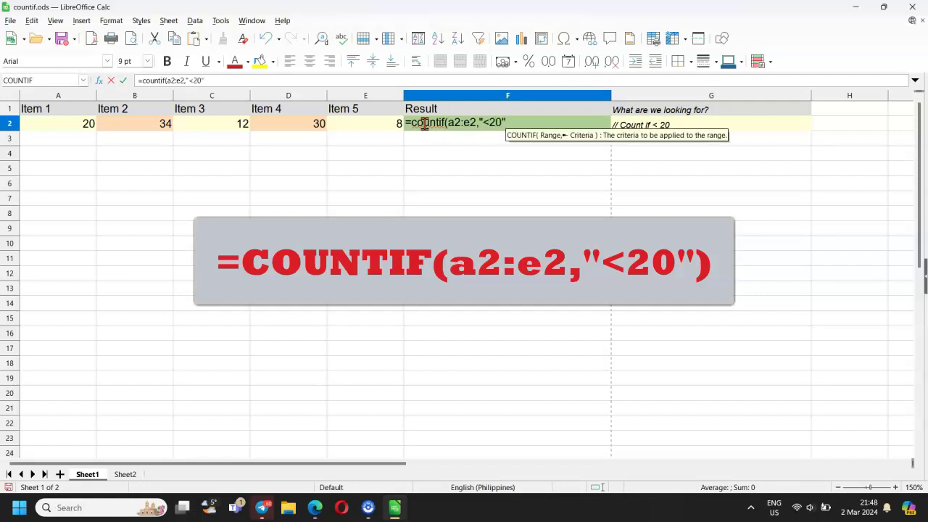
pyautogui.press('Return')
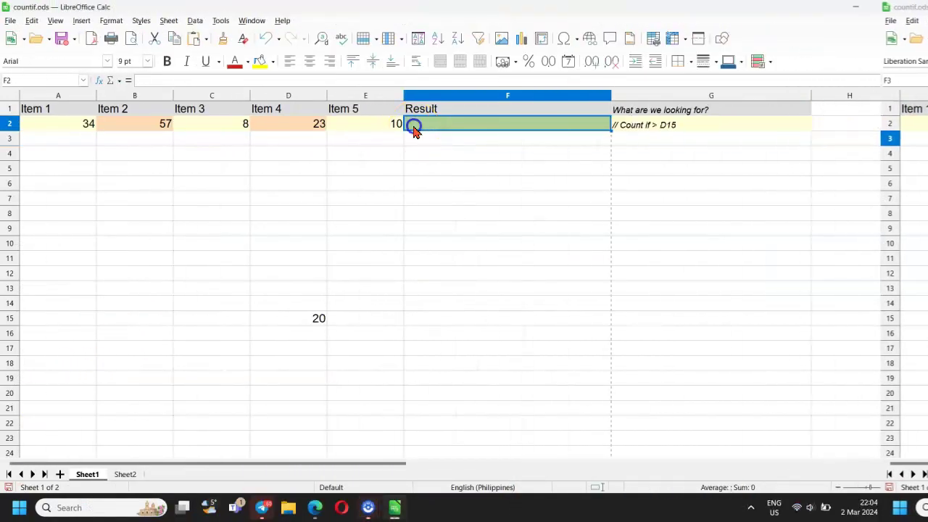
# Enter =countif(a2:e2,">"&d15) in F2 to count the item values greater than the reference cell D15.
pyautogui.write('=cou')
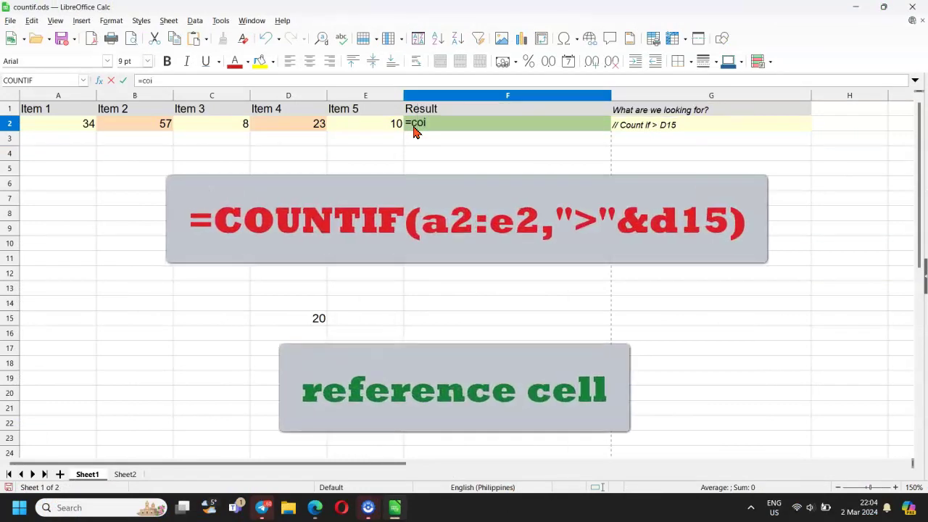
pyautogui.write('nt')
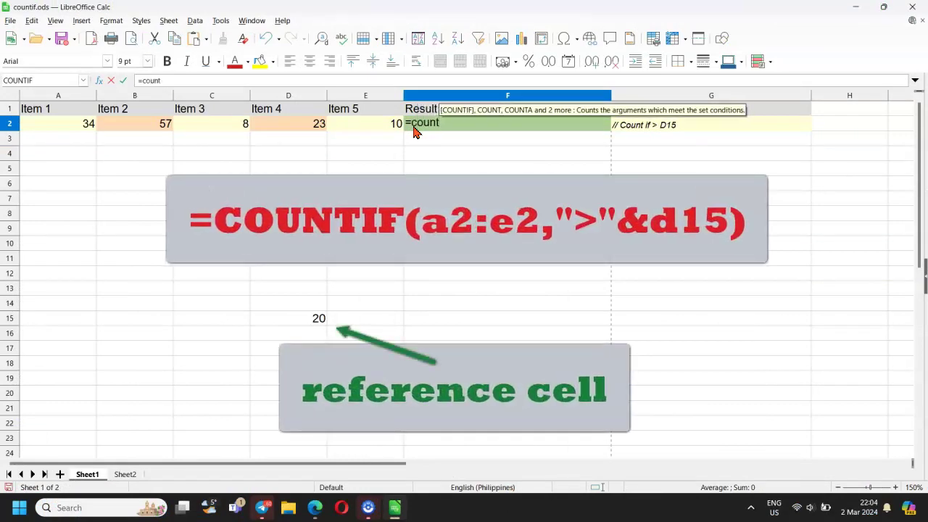
pyautogui.write('if(a2:e')
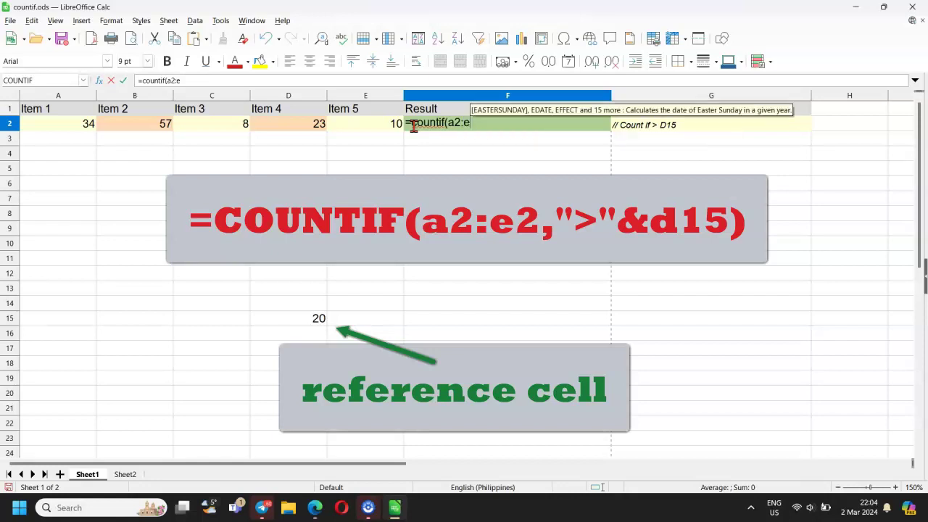
pyautogui.write('2,">')
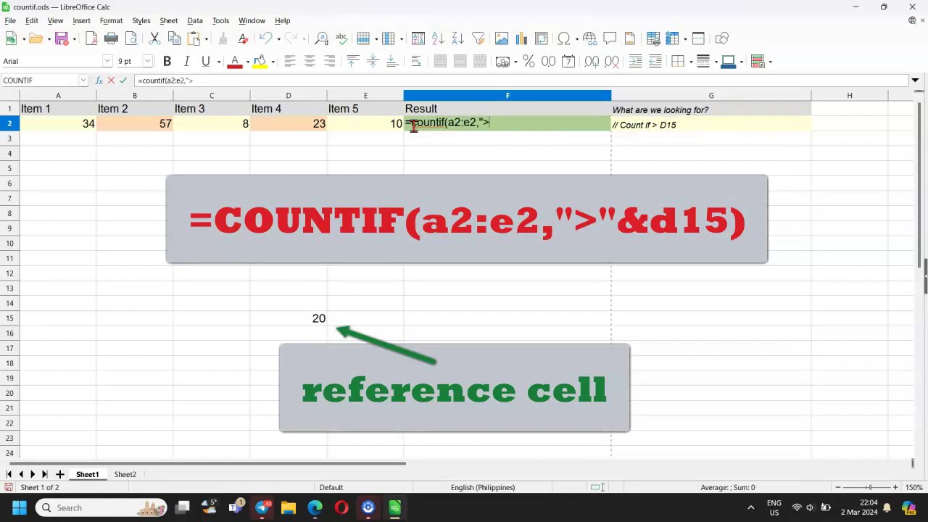
pyautogui.write('"')
pyautogui.write('&d15)')
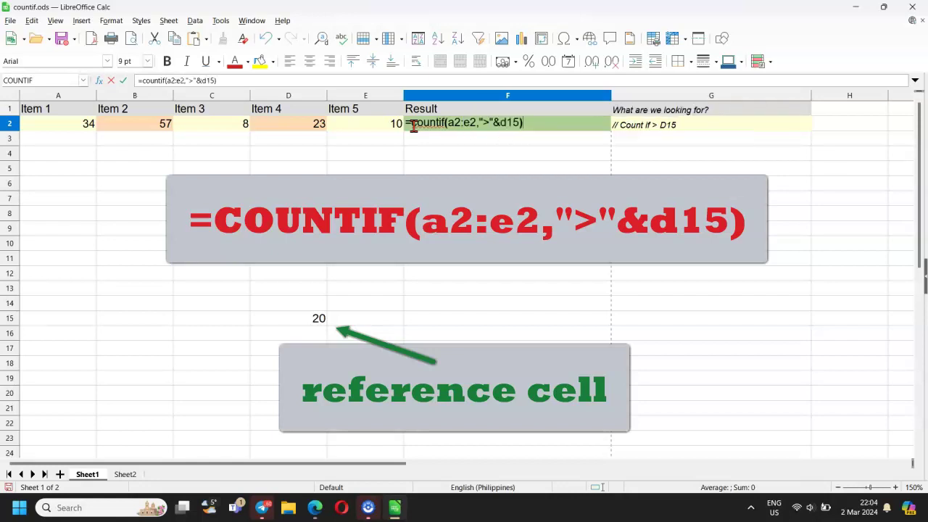
pyautogui.press('Return')
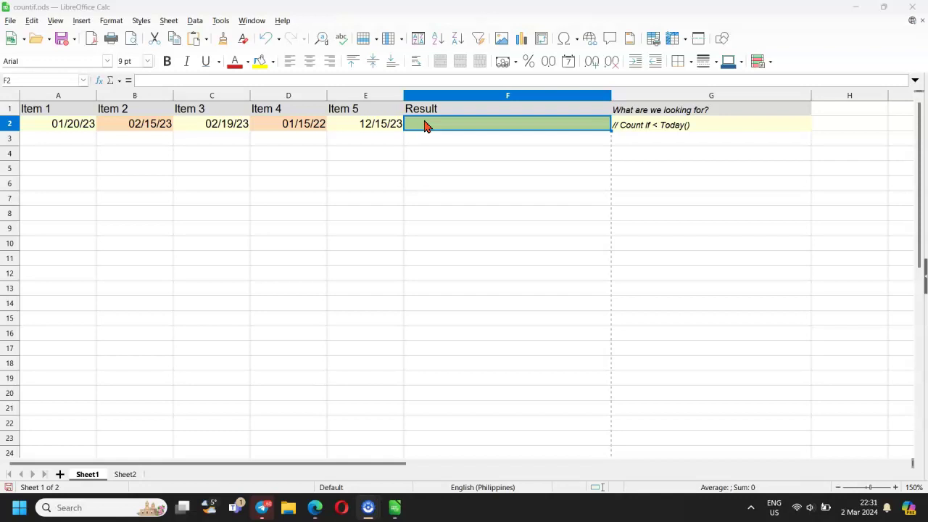
# Enter =countif(a2:e2,"<"&today()) in F2 to count the item dates earlier than today.
pyautogui.write('=')
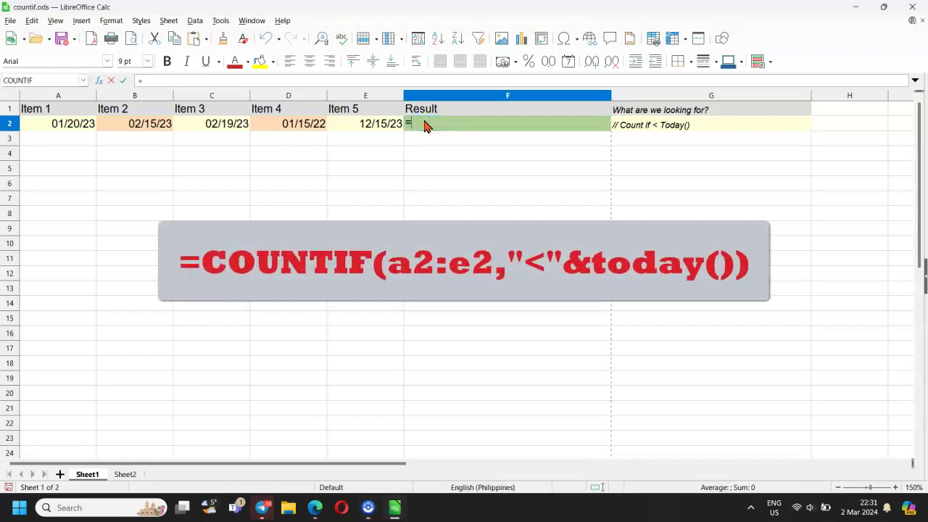
pyautogui.write('cou')
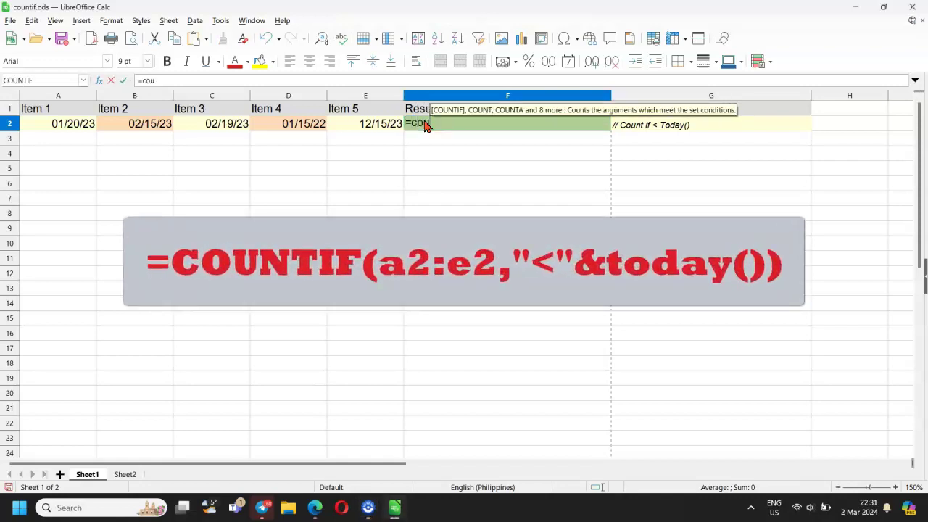
pyautogui.write('ntif')
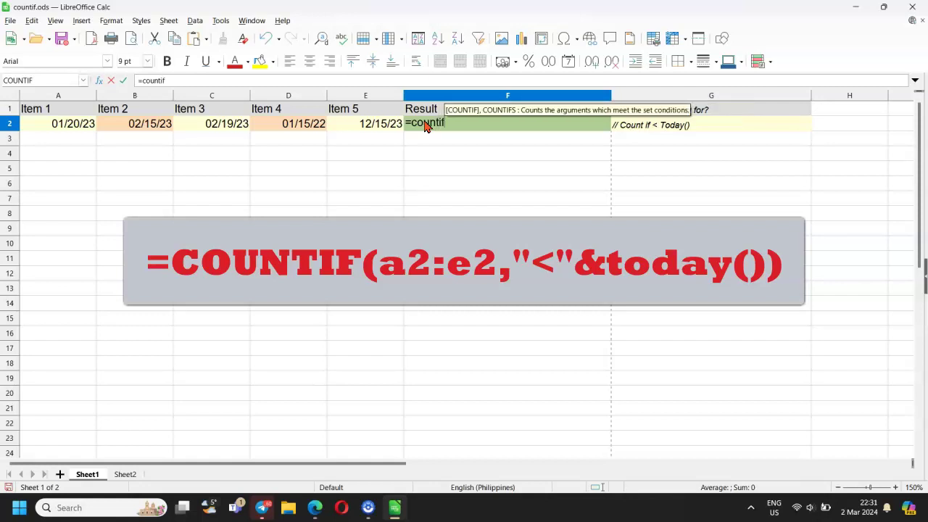
pyautogui.write('(a2:e')
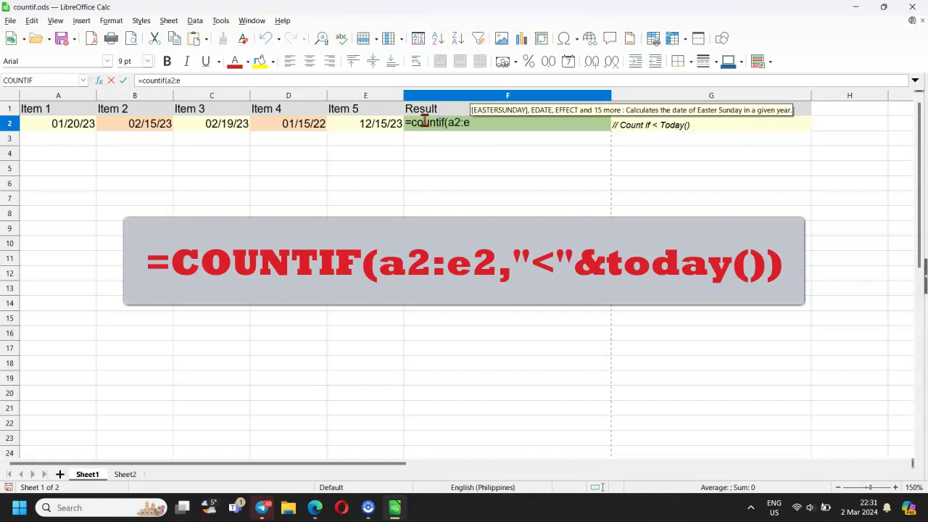
pyautogui.write('2,"<"&today')
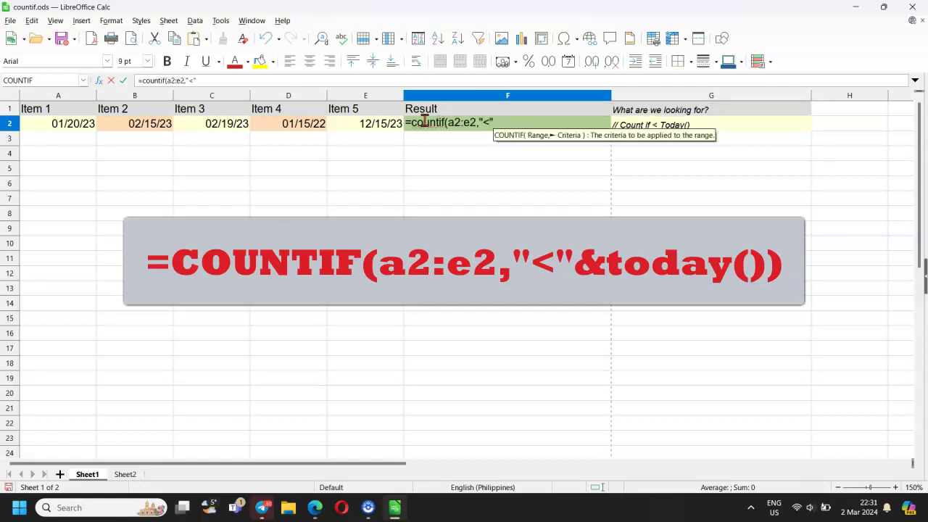
pyautogui.write('())')
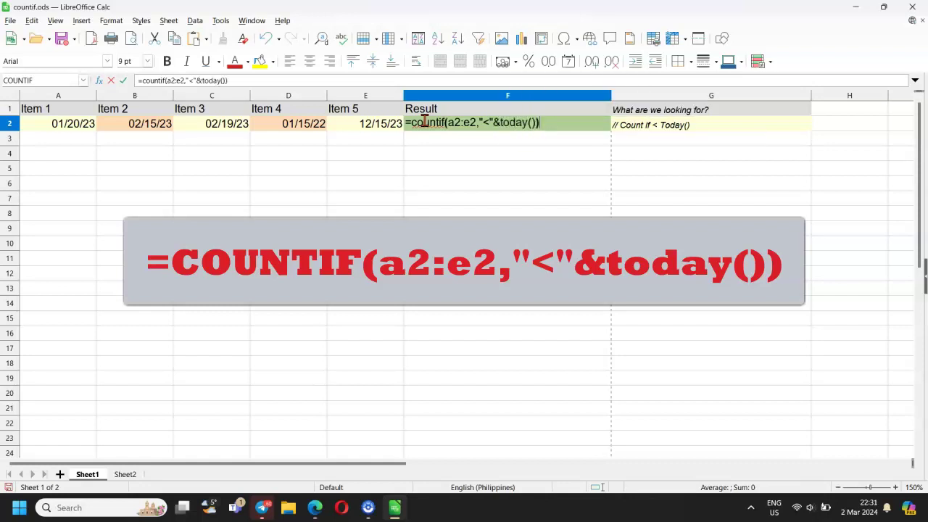
pyautogui.press('Return')
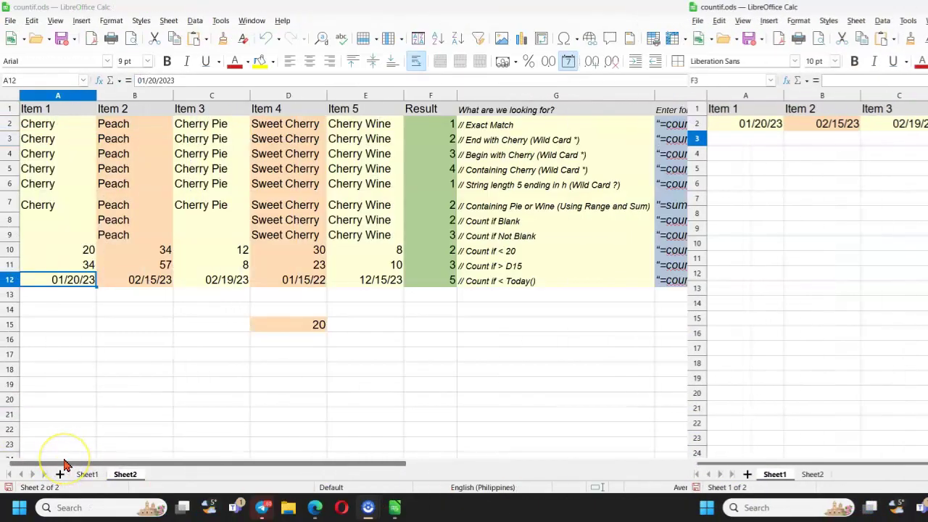